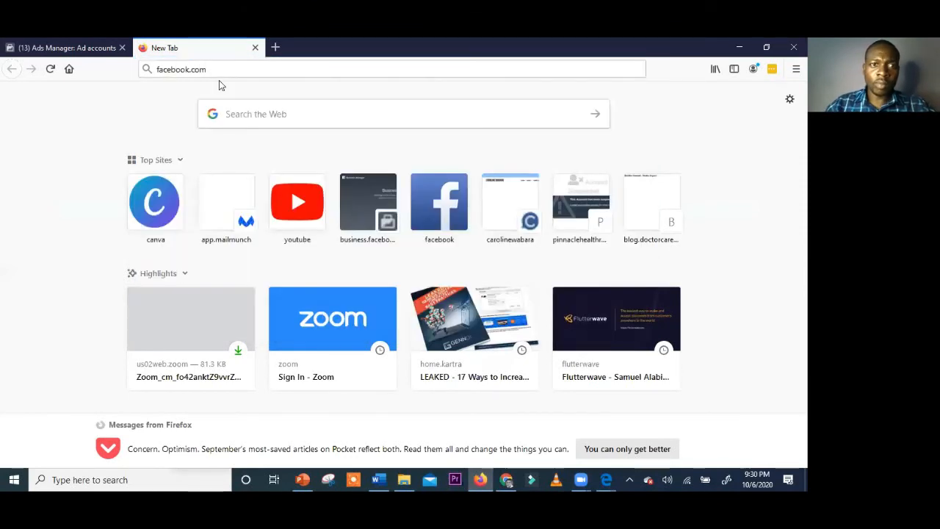
Load facebook.com, expand the full shortcuts list and open the personal-name page listed just above Skillup Africa
key(Return)
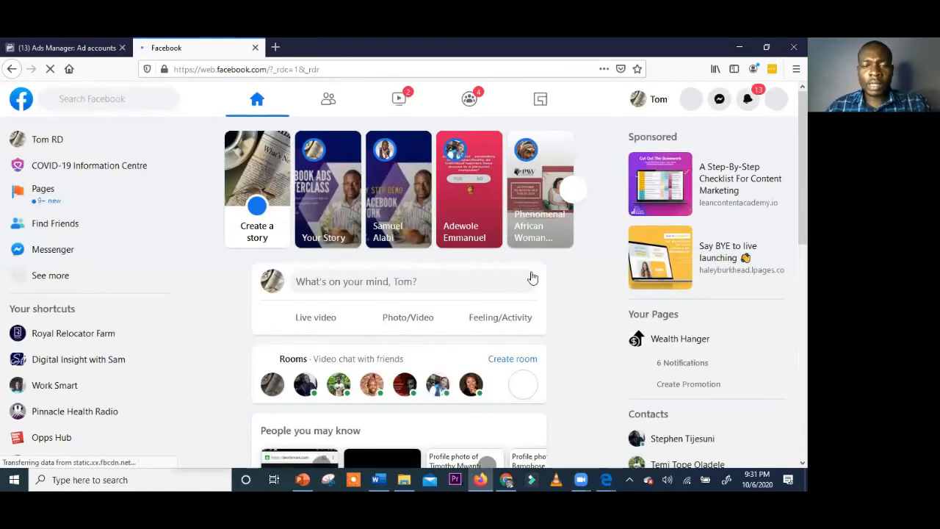
scroll(532, 278, down, 3)
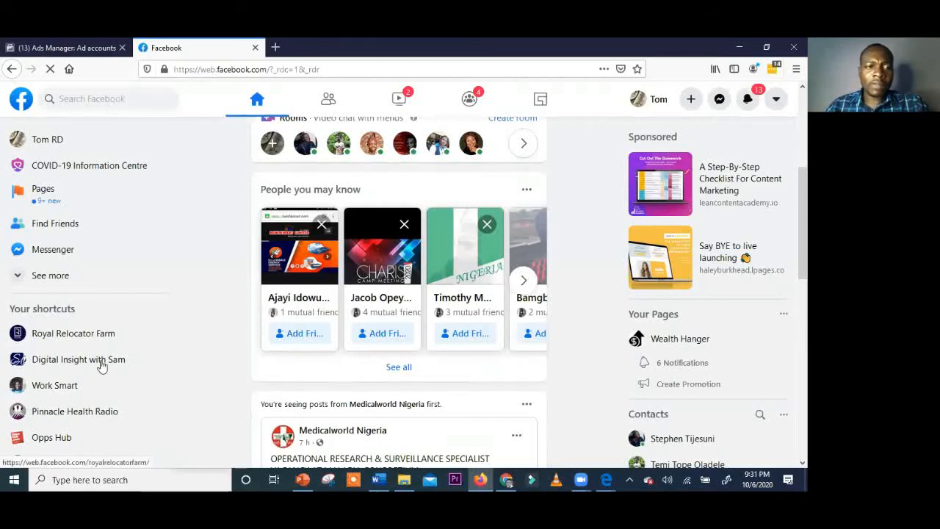
scroll(44, 426, down, 1)
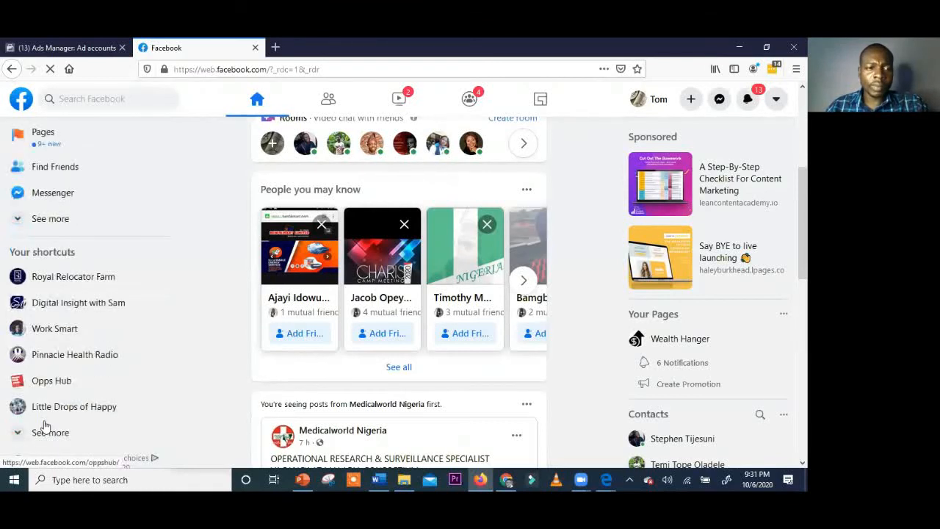
scroll(44, 426, down, 1)
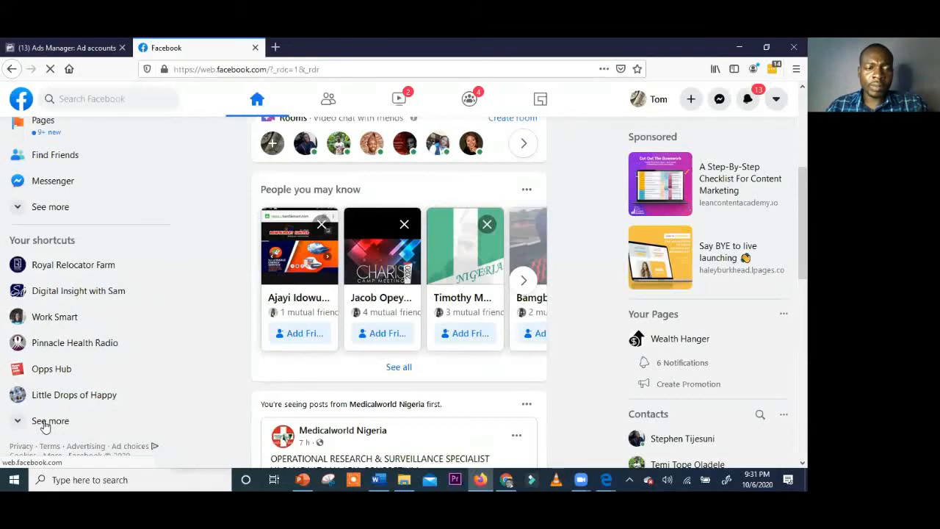
click(81, 409)
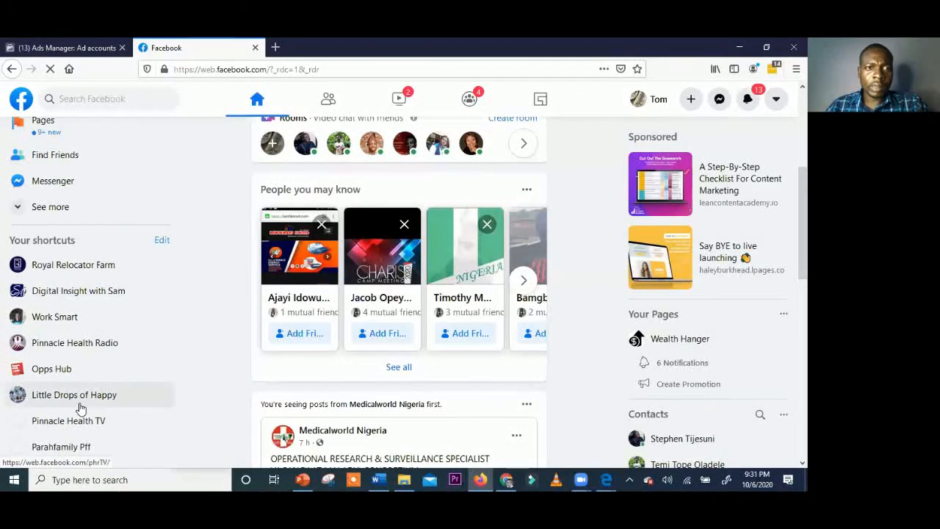
click(323, 73)
scroll(122, 439, down, 2)
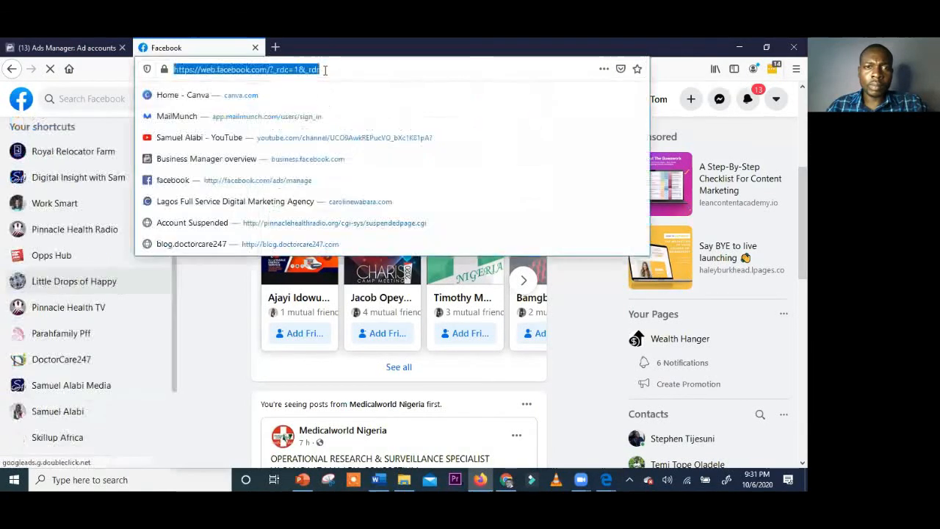
click(74, 416)
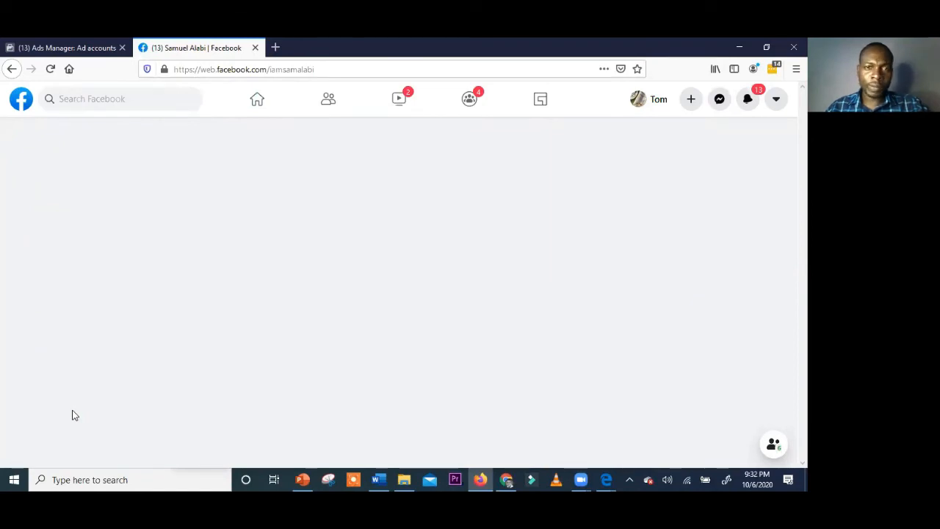
Reload the blank Facebook page and stop the script that is slowing down the browser
click(374, 71)
key(Return)
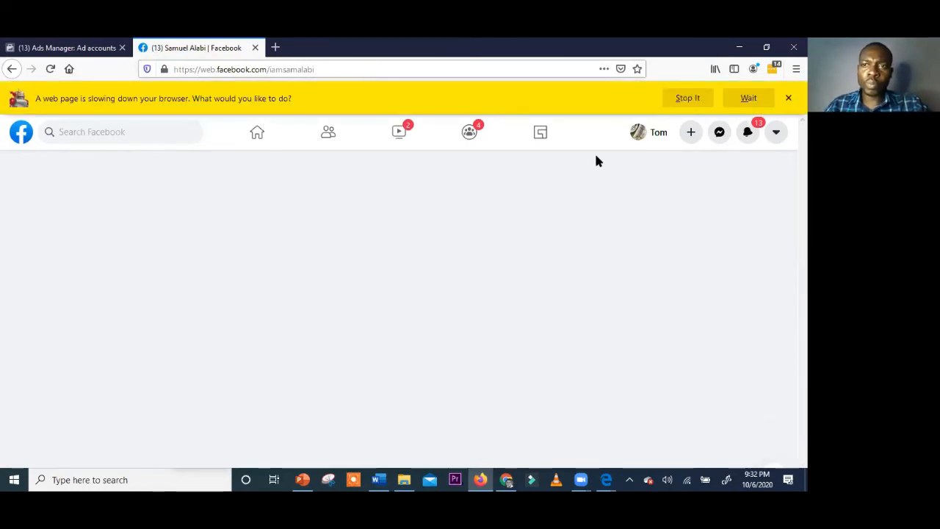
click(684, 101)
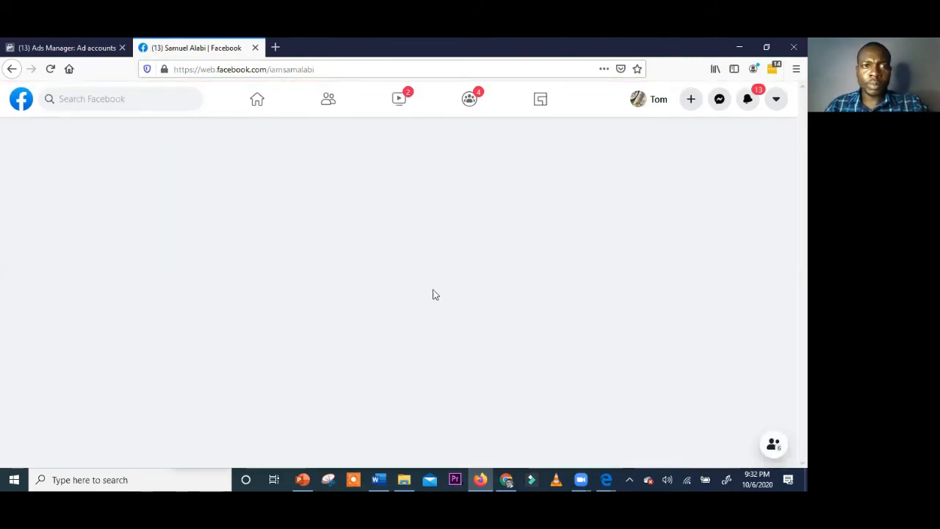
key(F5)
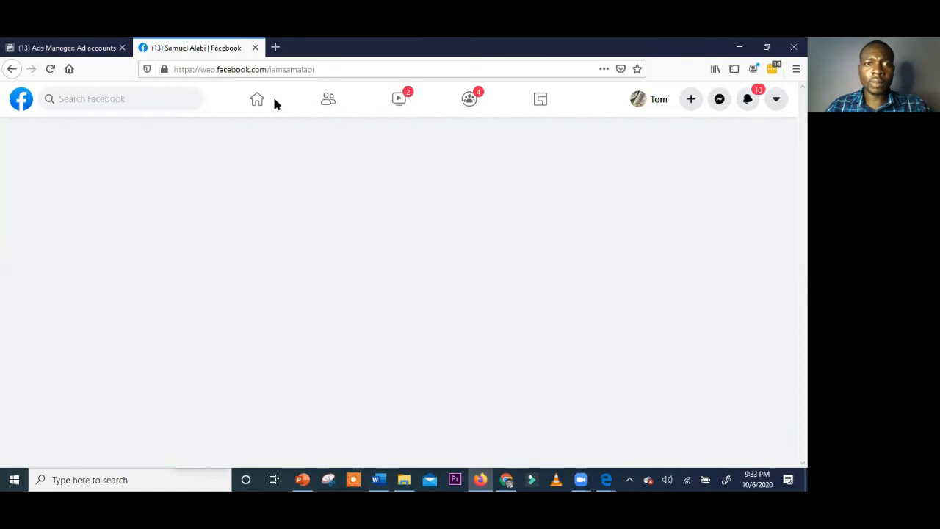
Open a blank browser tab beside the Facebook page, switch to Chrome and close its Google Drive tab
click(275, 47)
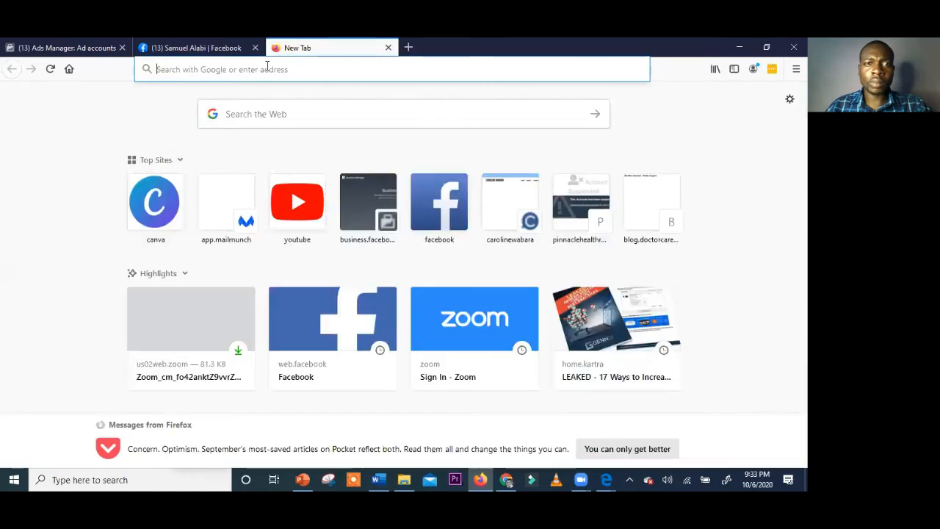
key(ctrl+shift+Tab)
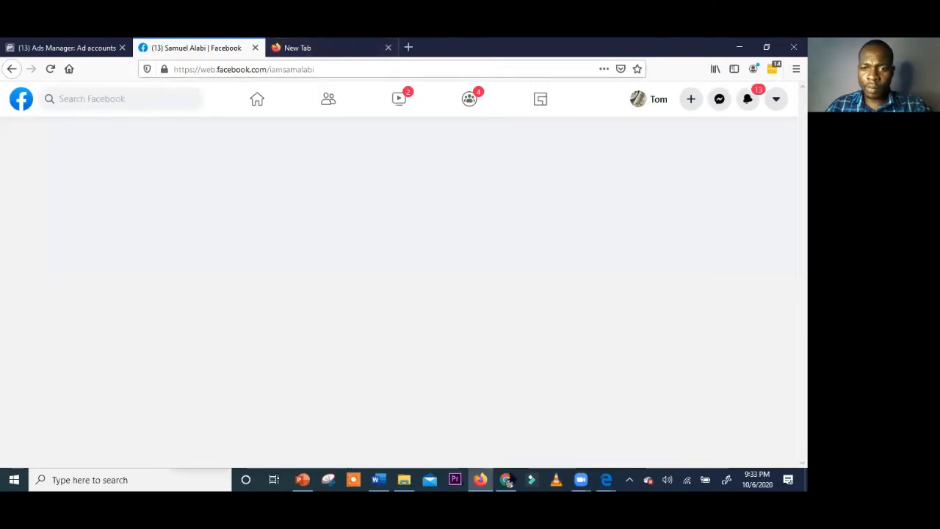
click(508, 479)
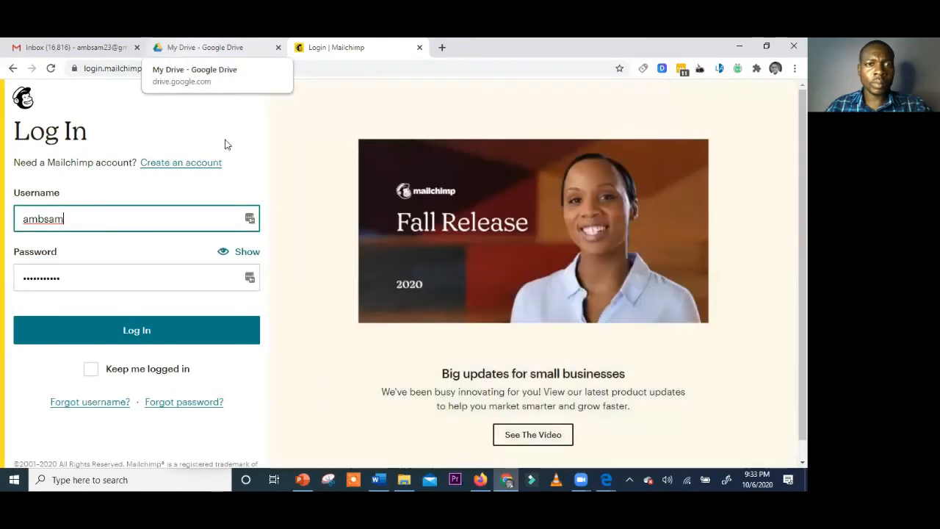
click(193, 48)
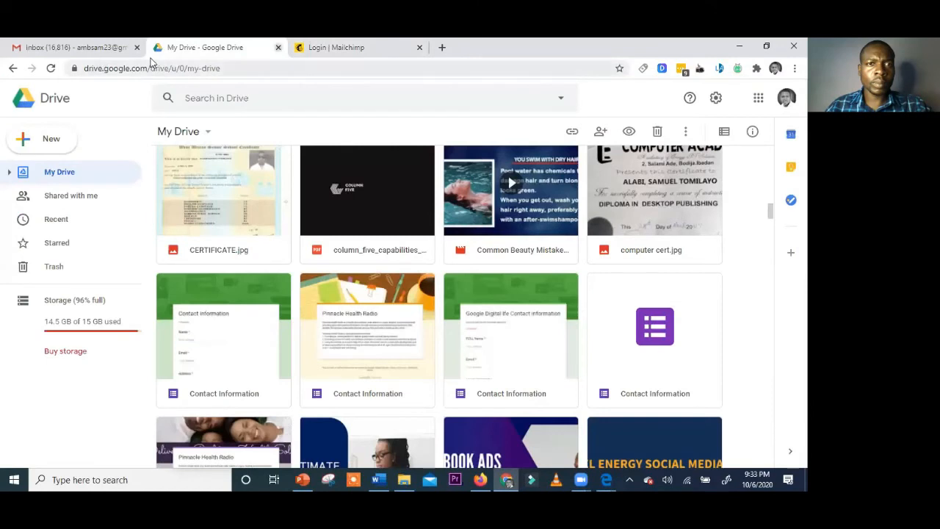
key(ctrl+w)
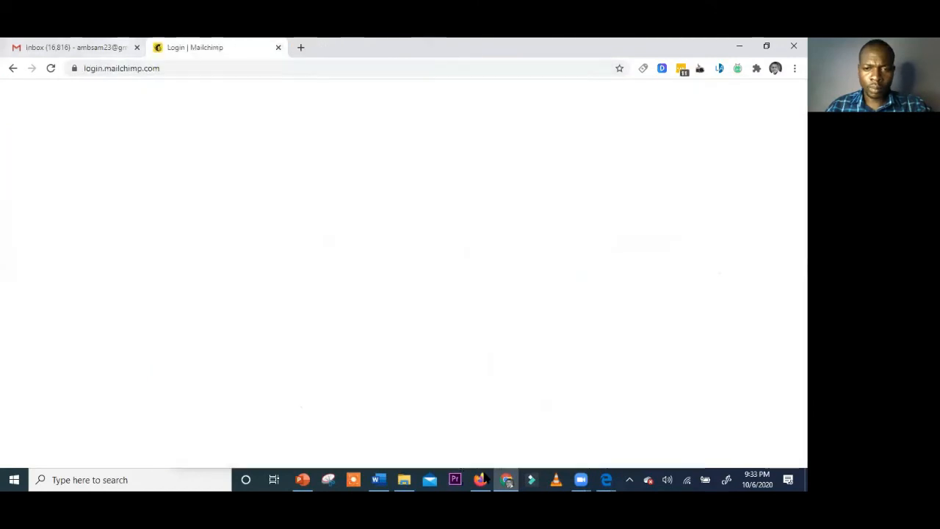
Switch back to Firefox and reload the Facebook page from its current address
click(479, 479)
click(242, 69)
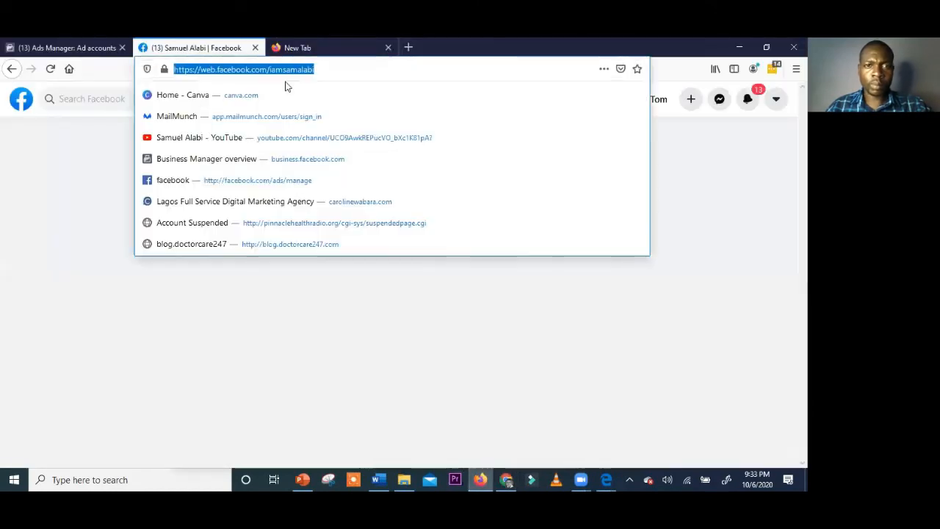
key(Return)
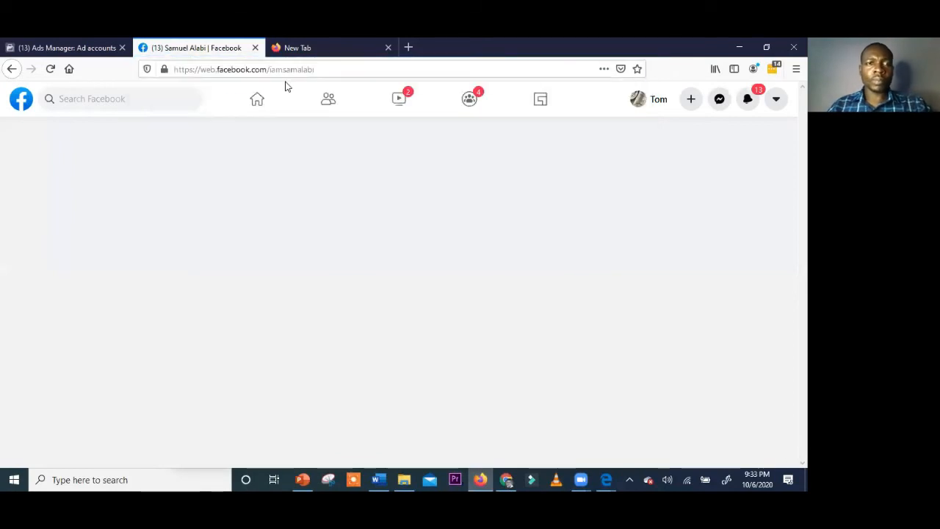
click(696, 101)
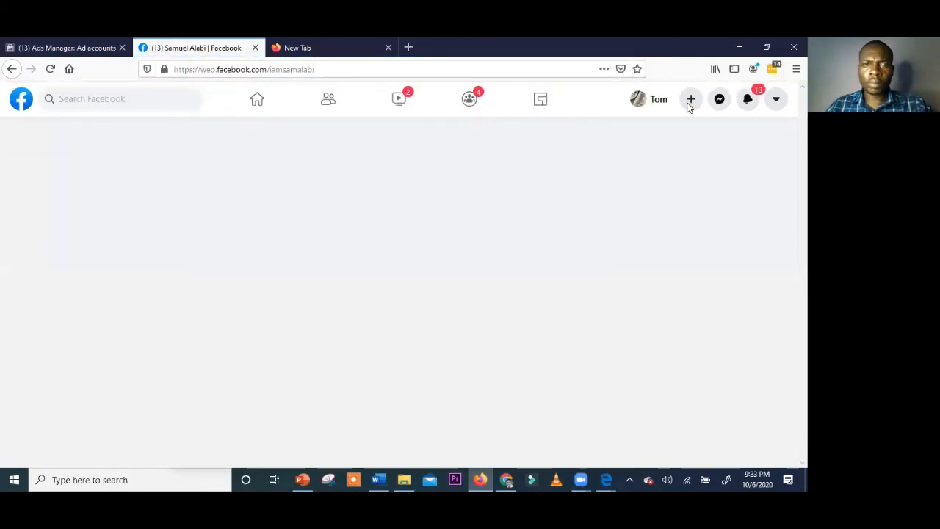
click(283, 48)
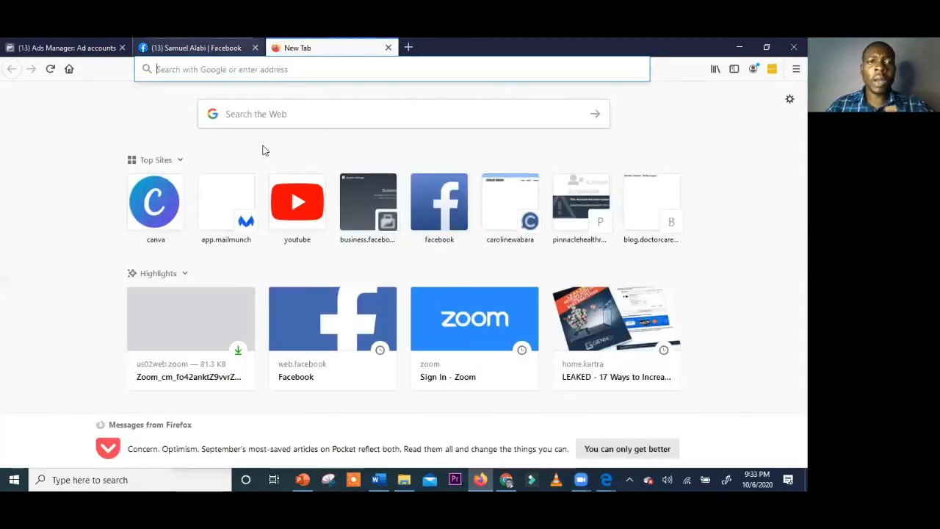
key(ctrl+shift+Tab)
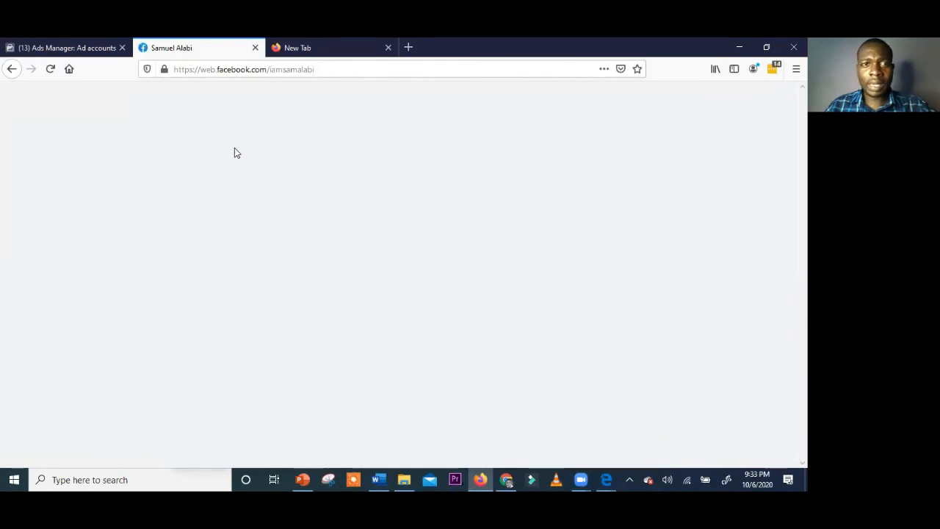
Load business.facebook.com in the blank tab and select the Opps Hub business
click(281, 49)
click(281, 75)
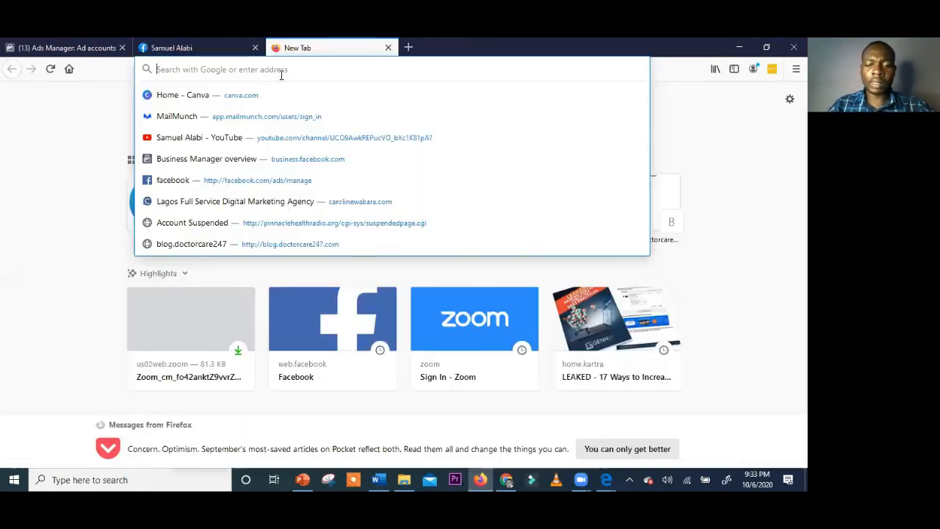
text(business.facebook.com/)
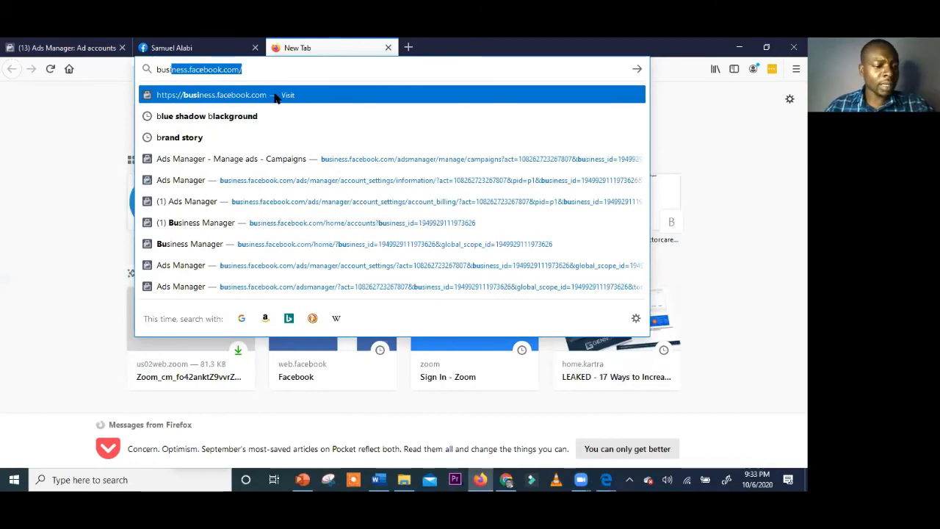
click(276, 98)
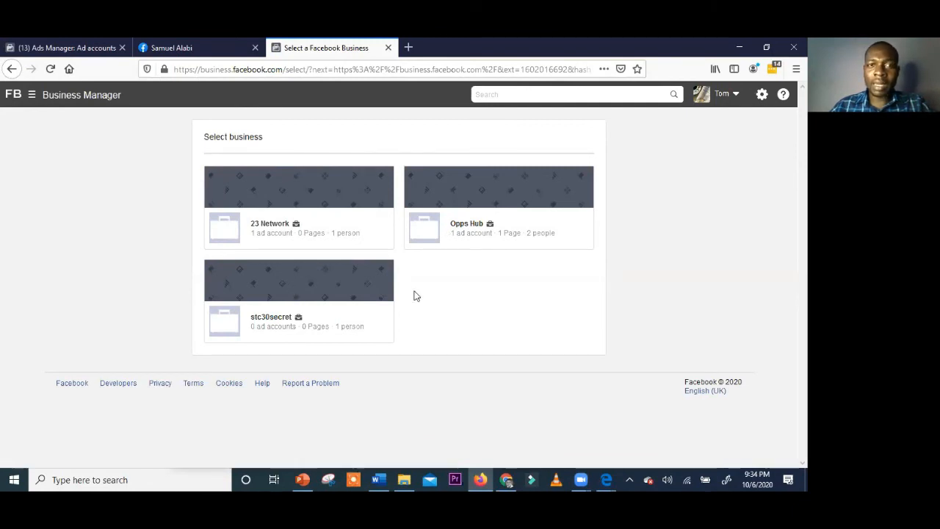
click(467, 227)
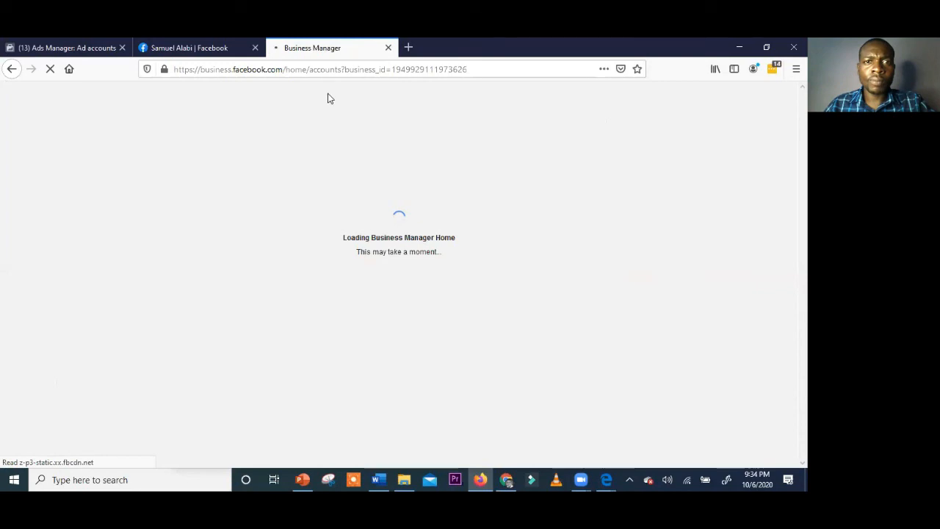
Load facebook.com/ads/manager in another new tab and return to the tab with the Facebook page
right_click(295, 49)
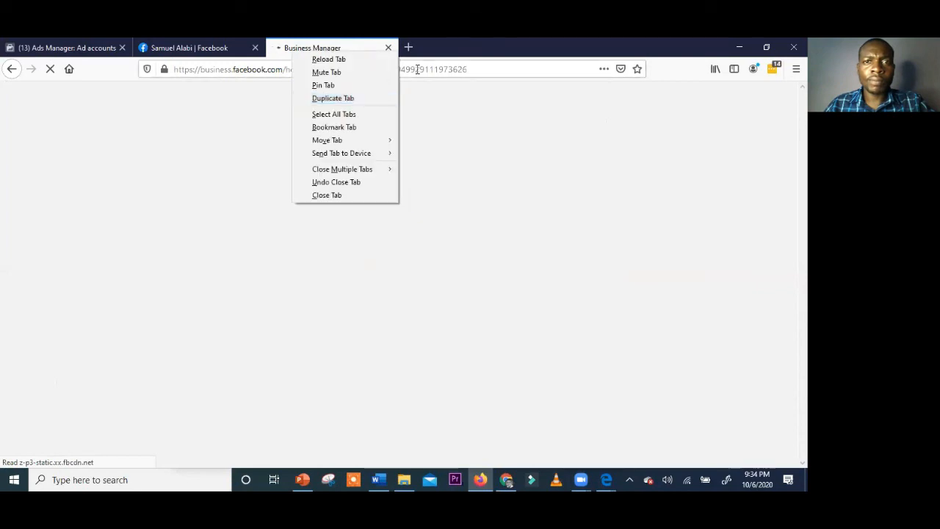
key(ctrl+t)
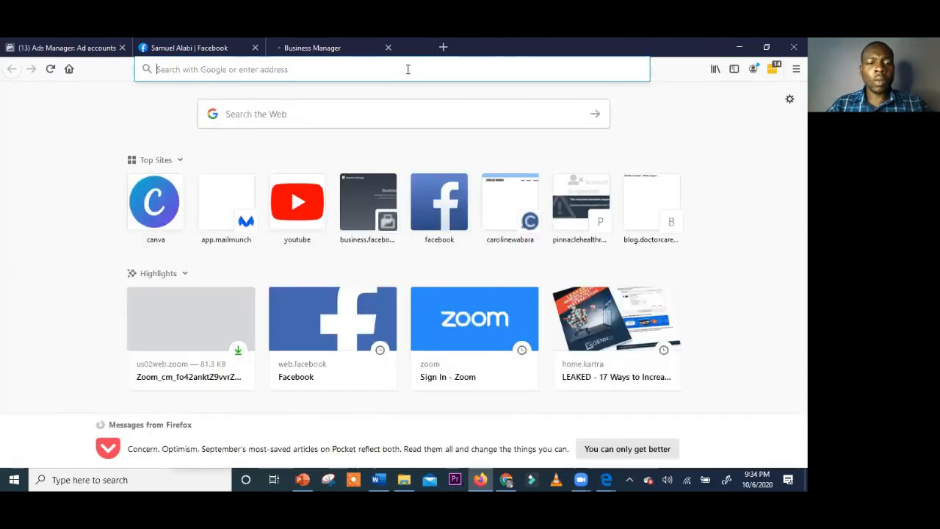
click(408, 69)
text(facebook.com/)
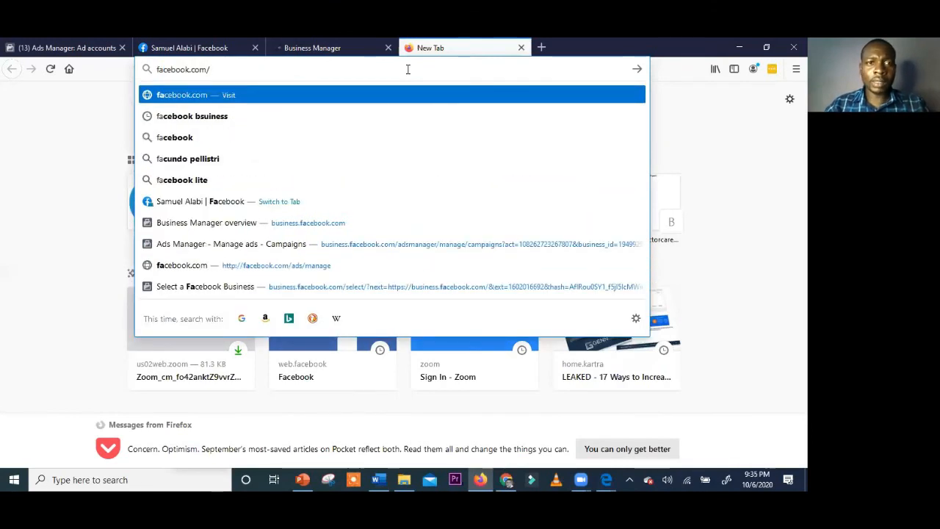
text(ads/)
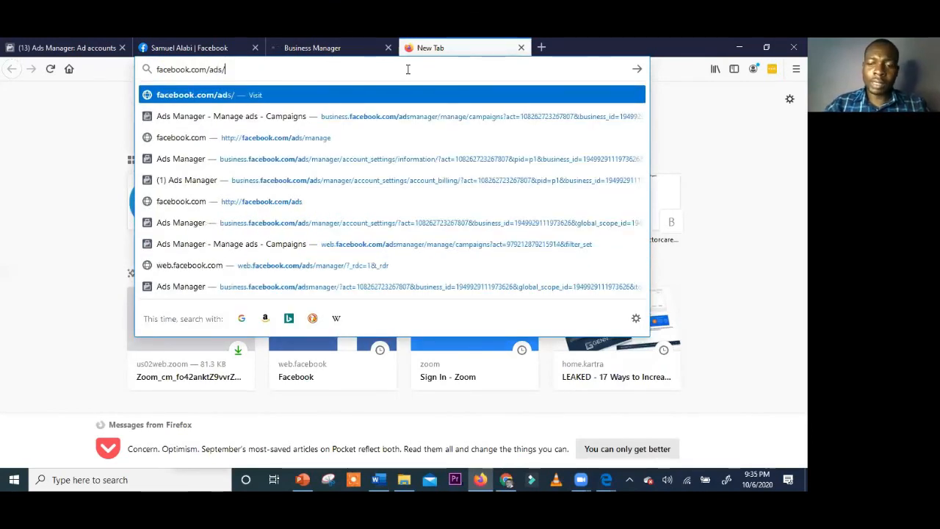
text(manager)
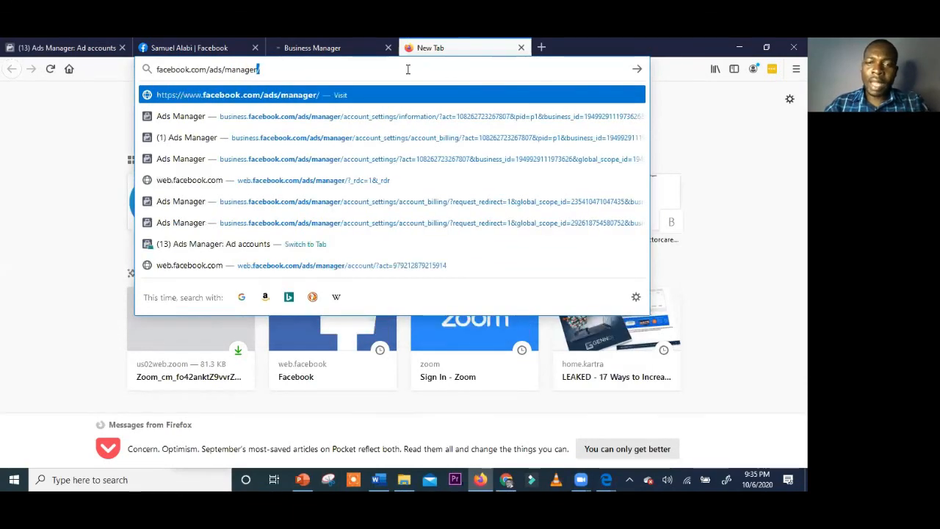
key(Return)
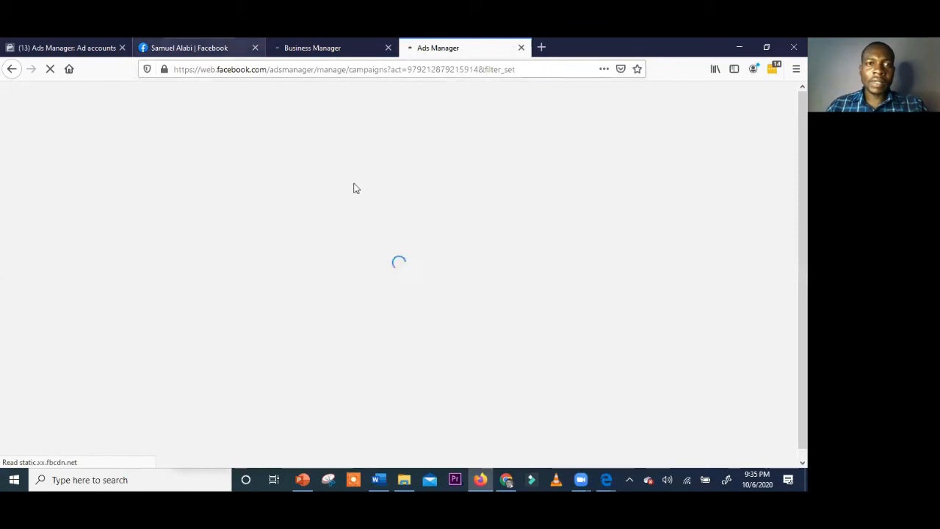
click(190, 48)
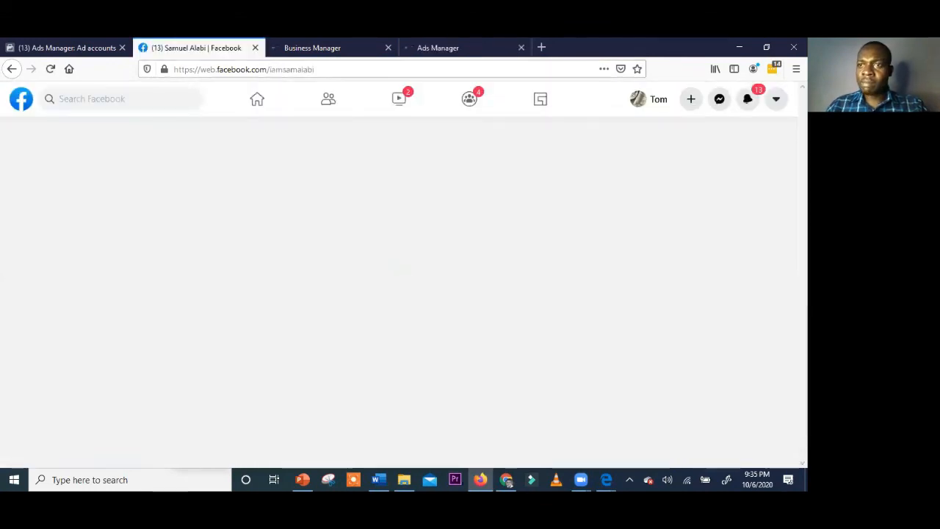